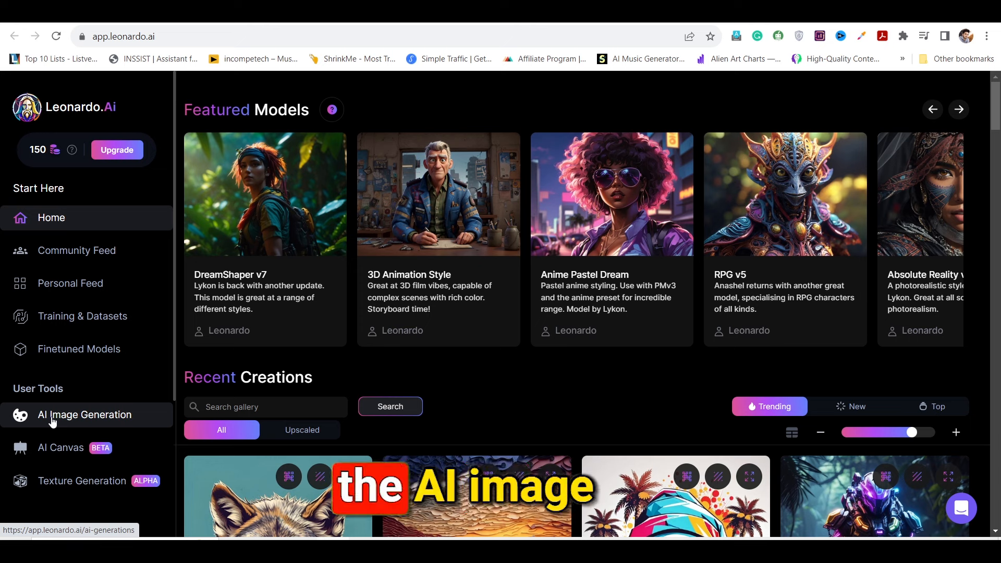
- Start AI image generation in Leonardo AI and select the 3D Animation Style finetuned model
{"action": "left_click", "coordinate": [53, 420]}
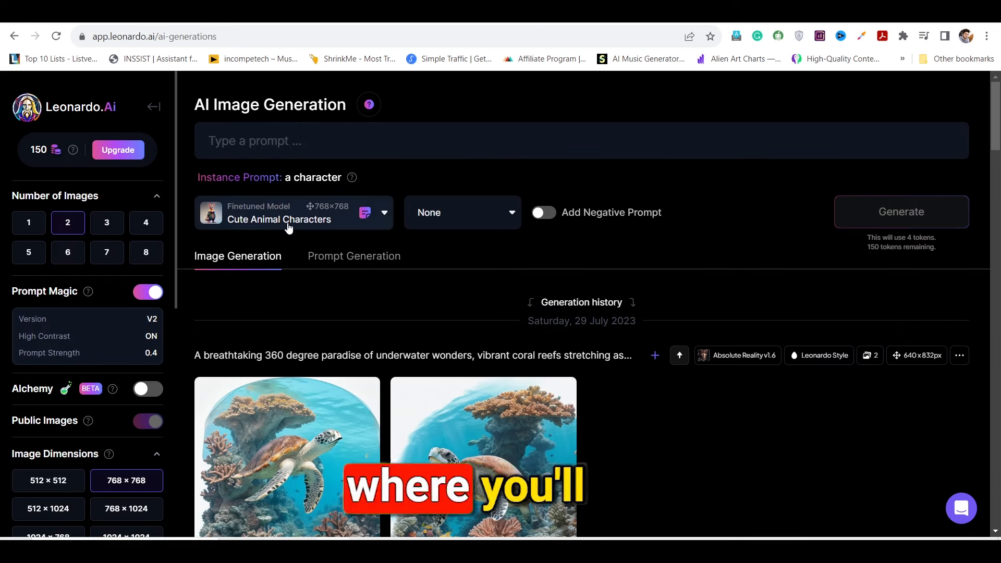
{"action": "left_click", "coordinate": [385, 212]}
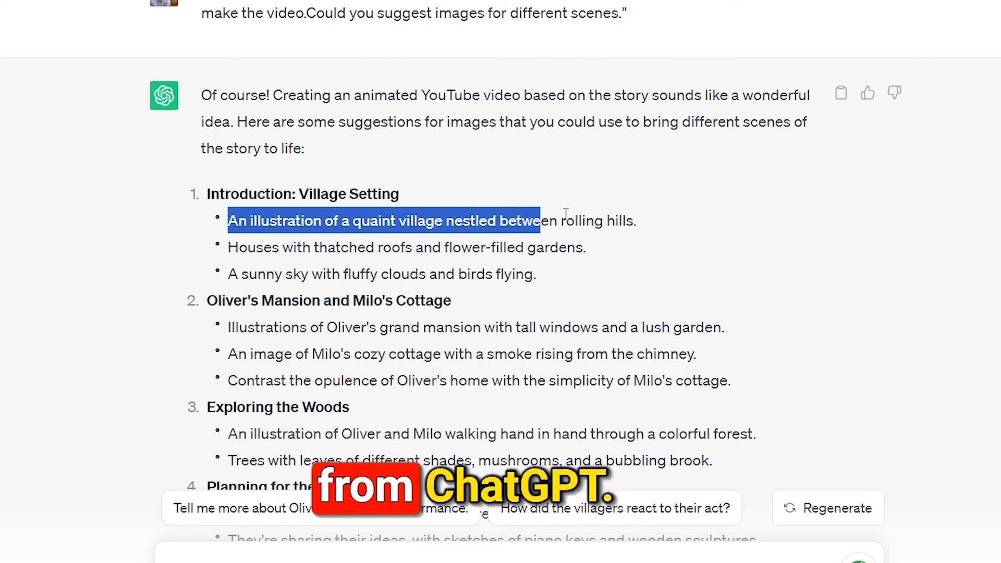
- Generate images from ChatGPT's first scene line, extended to "An illustration of a quaint village nestled between rolling hills. 8k, realstic, colorful, vibrant"
{"action": "left_click_drag", "start_coordinate": [477, 221], "coordinate": [659, 219]}
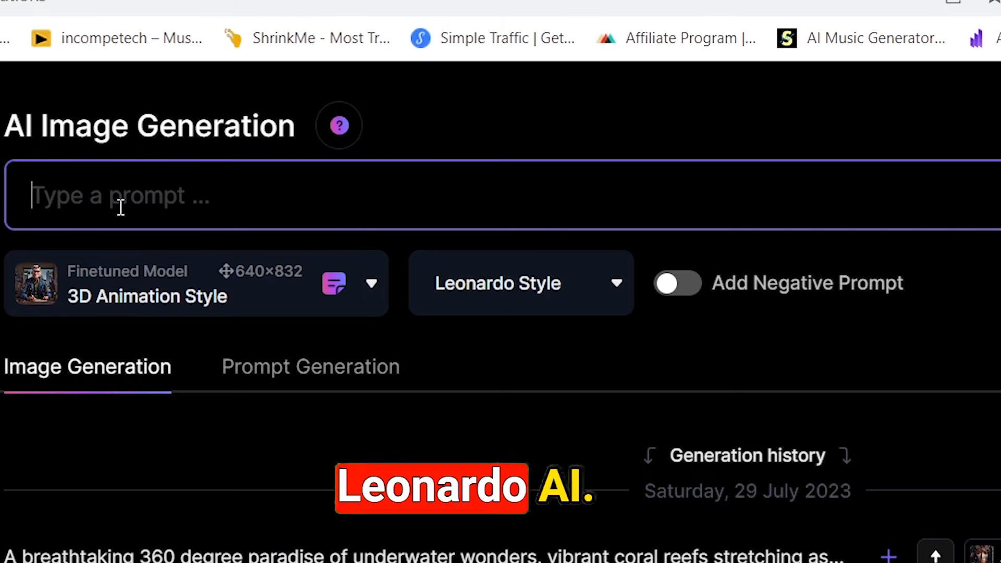
{"action": "type", "text": "An illustration of a quaint village nestled between rolling hills."}
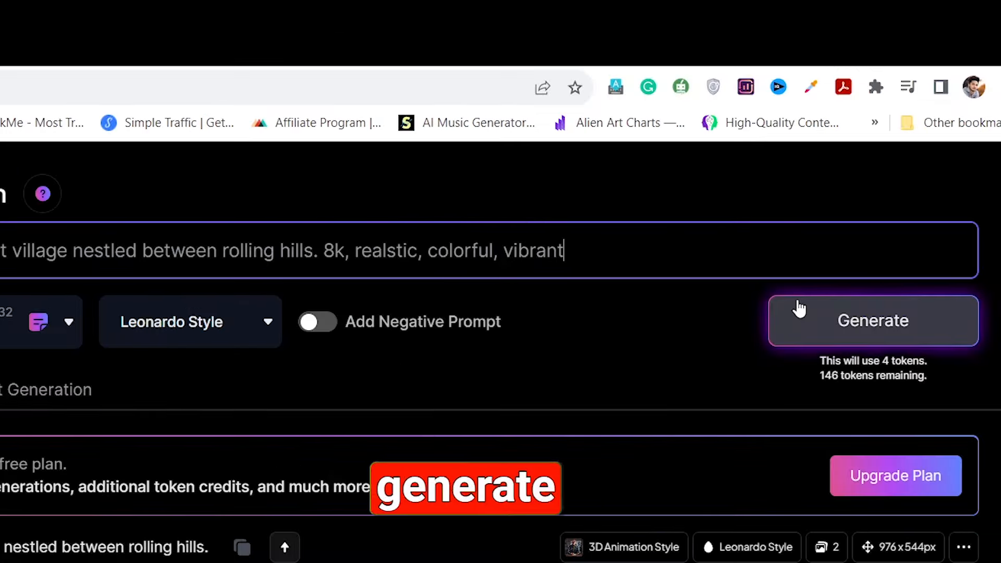
{"action": "left_click", "coordinate": [800, 309]}
- Download the first generated village image and enter "Houses with thatched roofs and flower-filled gardens" as the next prompt
{"action": "scroll", "coordinate": [414, 417], "scroll_direction": "down", "scroll_amount": 5}
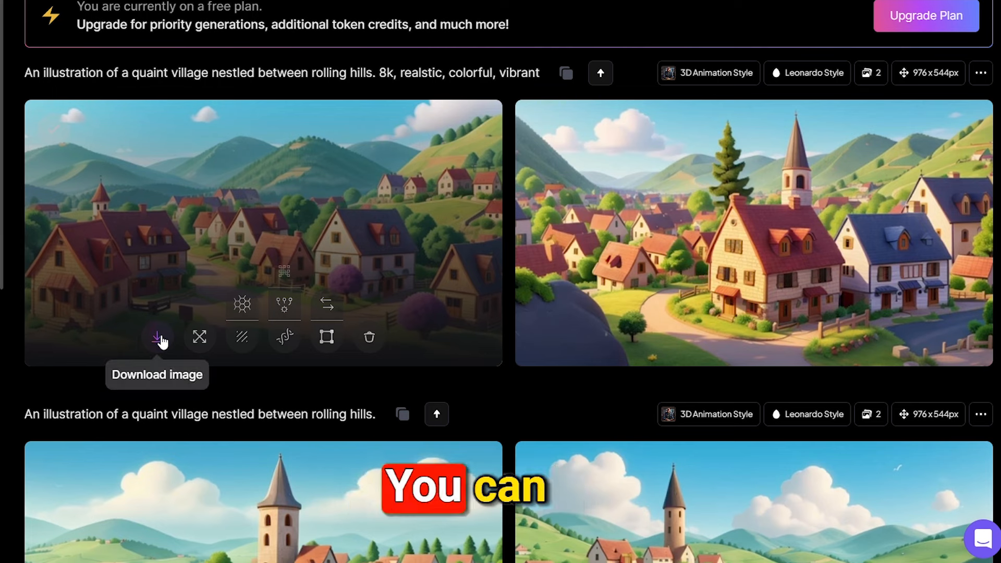
{"action": "left_click", "coordinate": [158, 339]}
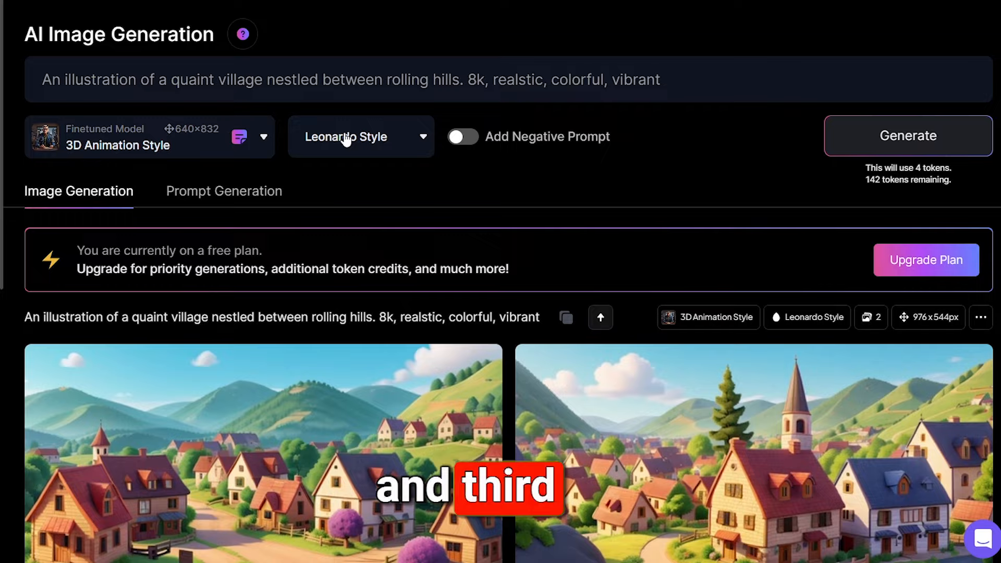
{"action": "type", "text": "Houses with thatched roofs and flower-filled gardens"}
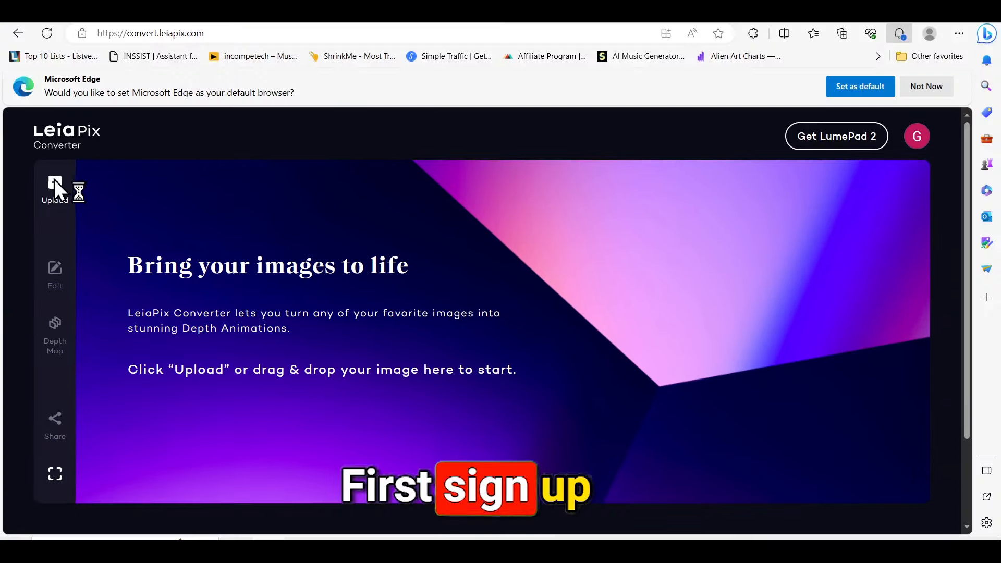
- Upload the village image to LeiaPix Converter and adjust its animation length
{"action": "left_click", "coordinate": [384, 241]}
{"action": "left_click", "coordinate": [388, 284]}
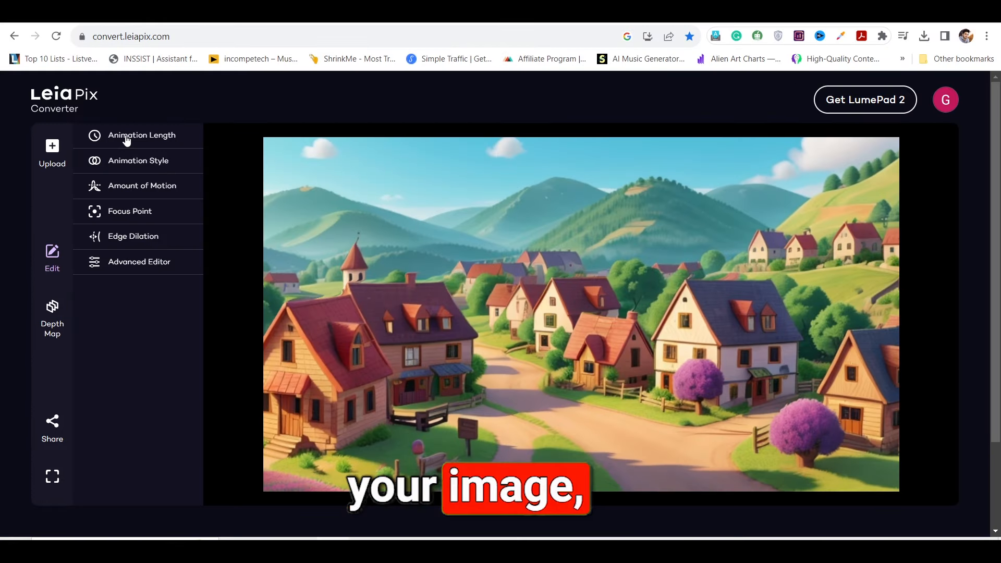
{"action": "left_click", "coordinate": [118, 135]}
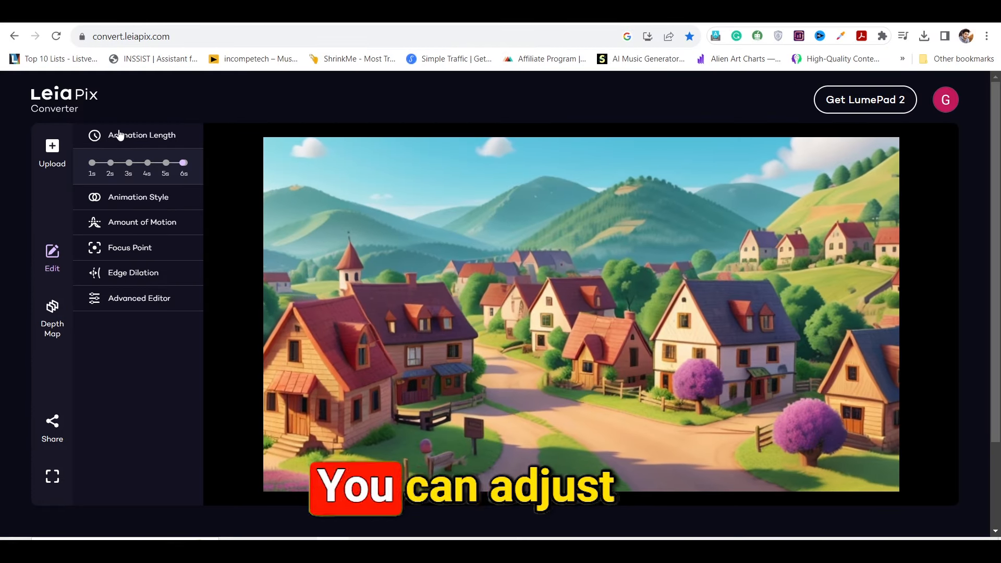
{"action": "left_click", "coordinate": [156, 162]}
{"action": "left_click", "coordinate": [149, 136]}
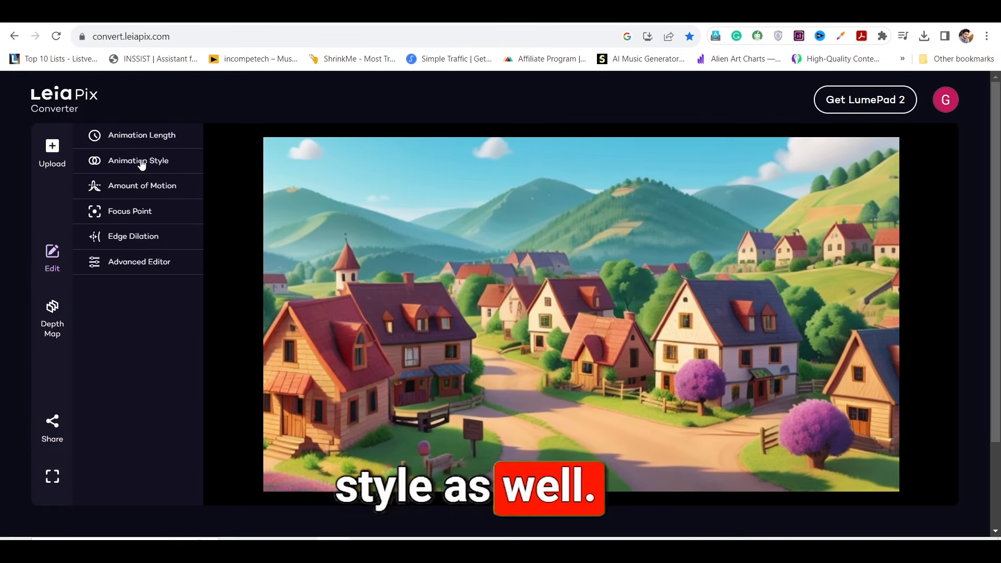
- Try the Wide Circle, Circle, Tall Circle and Vertical animation styles on the village image and choose Perspective
{"action": "left_click", "coordinate": [140, 162]}
{"action": "left_click", "coordinate": [121, 215]}
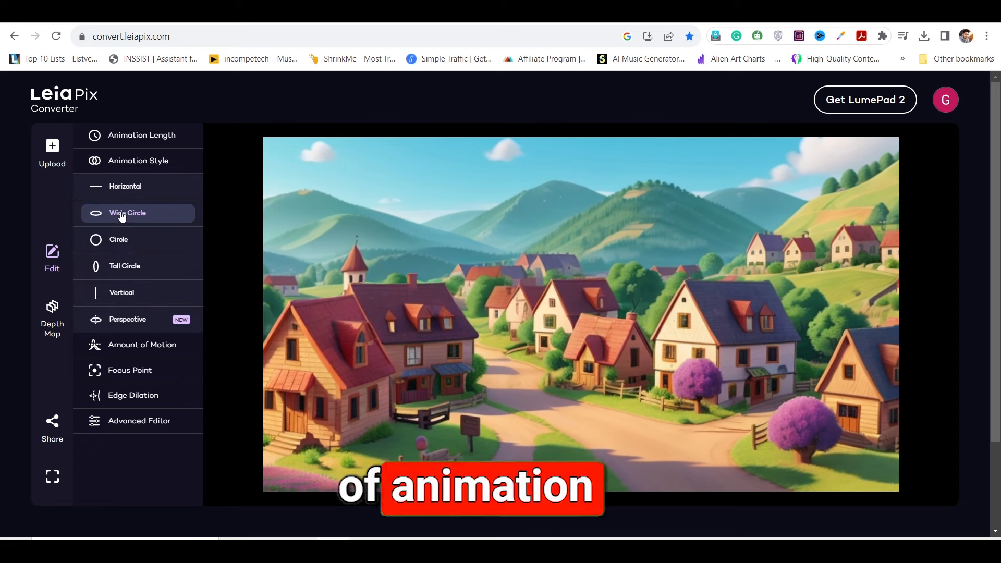
{"action": "left_click", "coordinate": [127, 240]}
{"action": "left_click", "coordinate": [129, 268]}
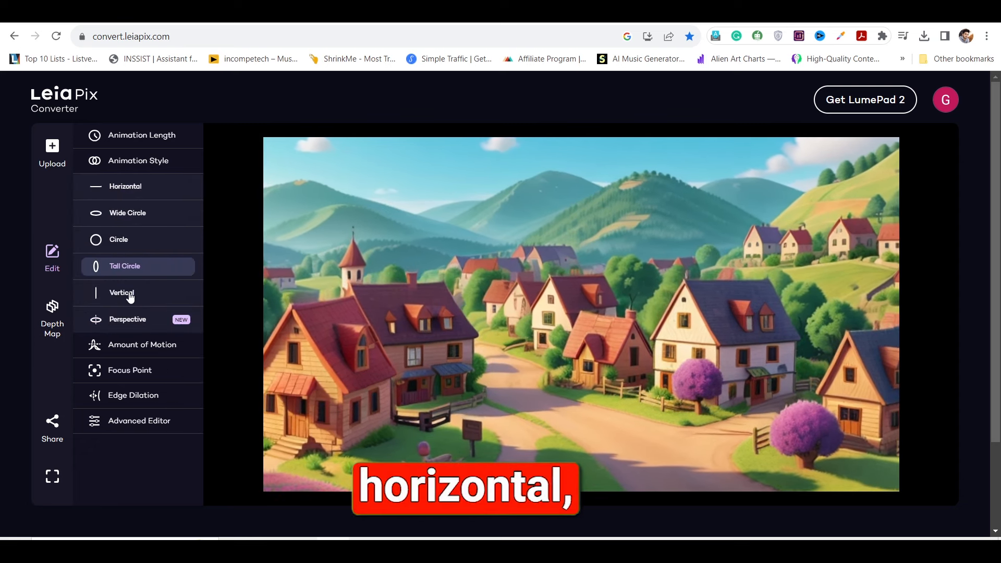
{"action": "left_click", "coordinate": [130, 297]}
{"action": "left_click", "coordinate": [131, 319]}
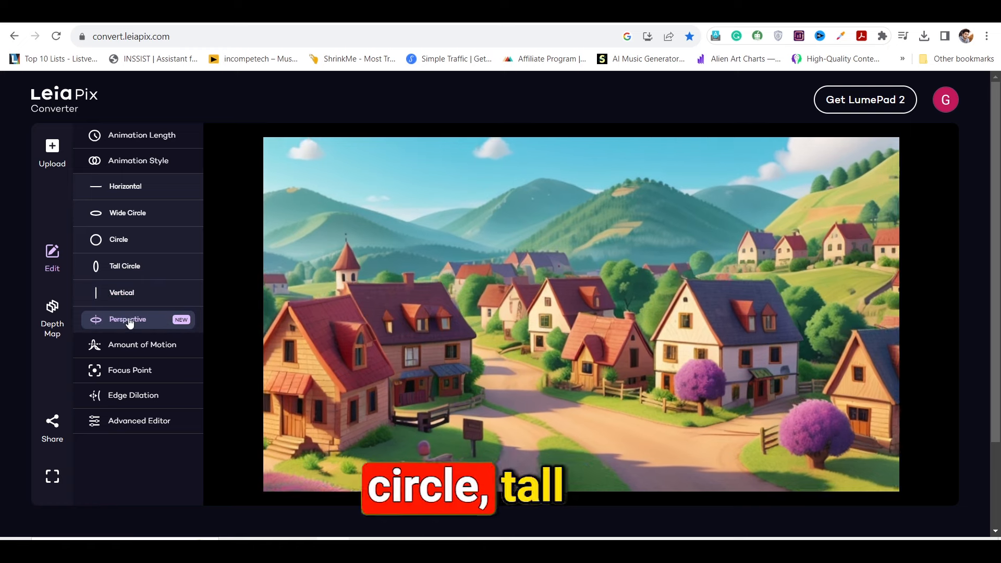
{"action": "left_click", "coordinate": [117, 161]}
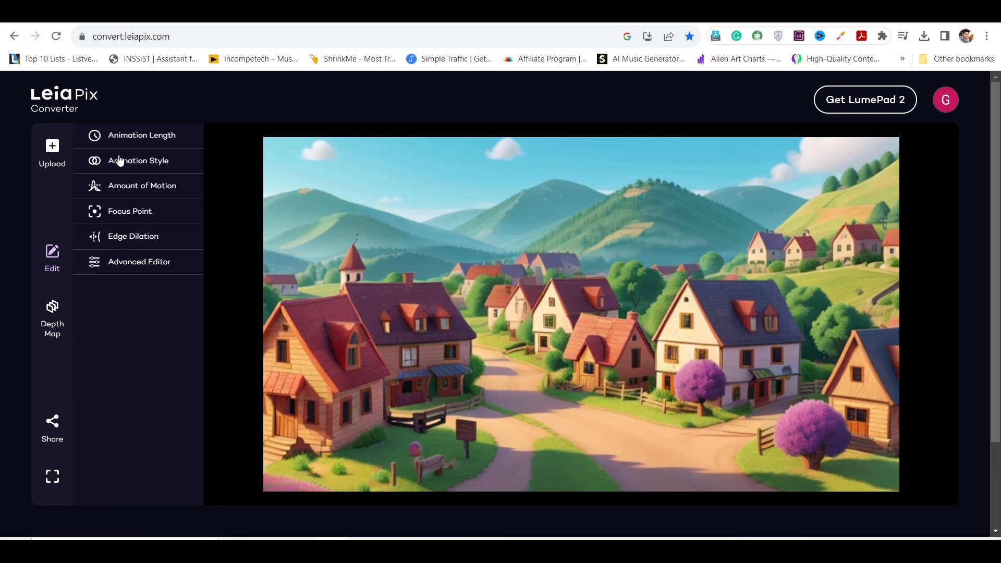
{"action": "left_click", "coordinate": [119, 186]}
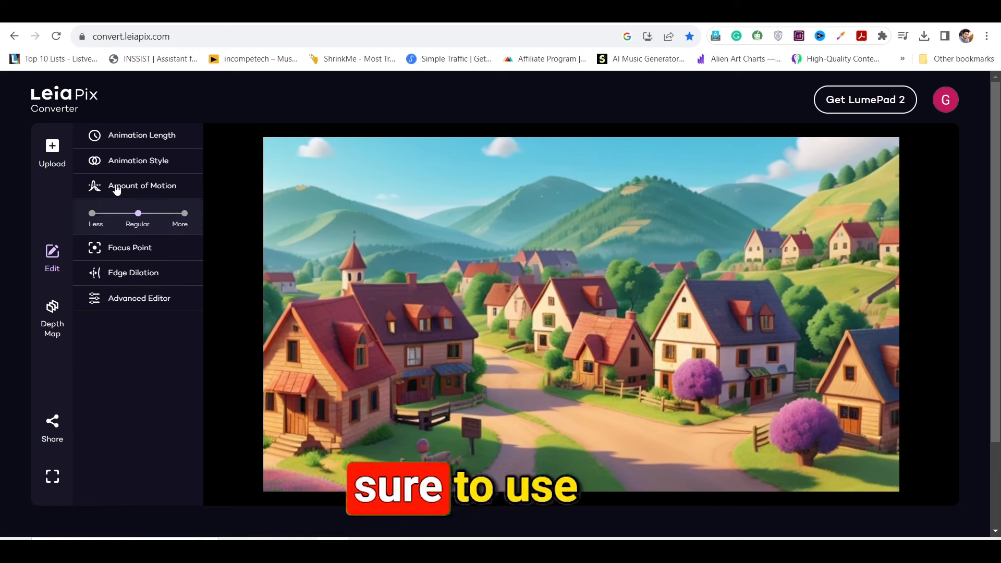
{"action": "left_click", "coordinate": [123, 191]}
{"action": "left_click", "coordinate": [119, 159]}
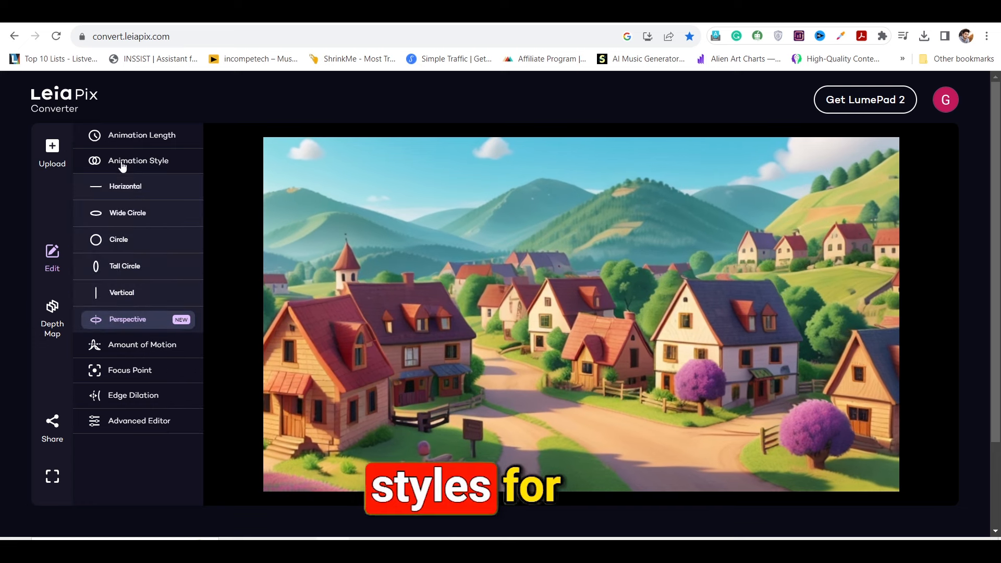
{"action": "left_click", "coordinate": [118, 161]}
{"action": "left_click", "coordinate": [127, 137]}
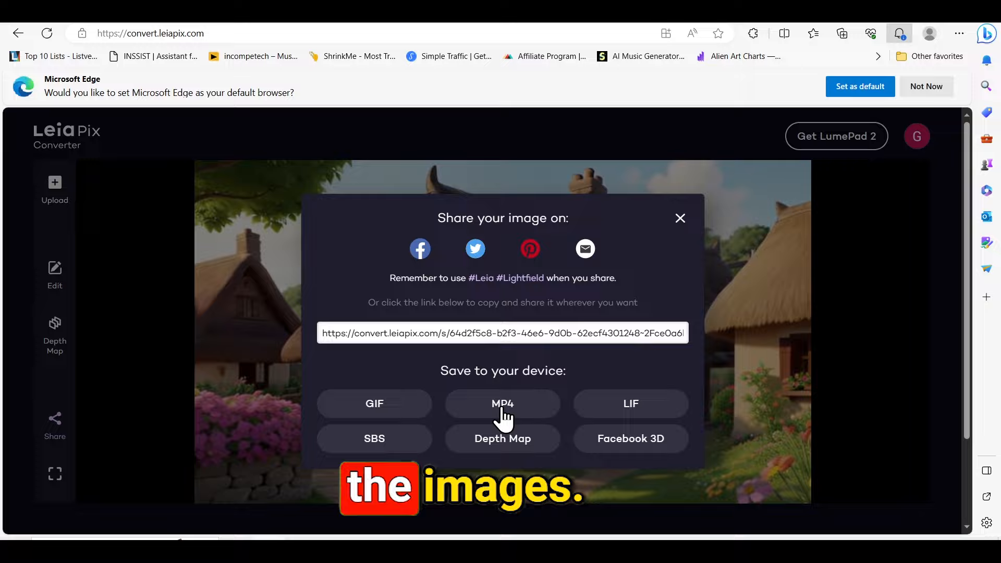
- Save the thatched-roof house animation to the device as MP4
{"action": "left_click", "coordinate": [501, 412]}
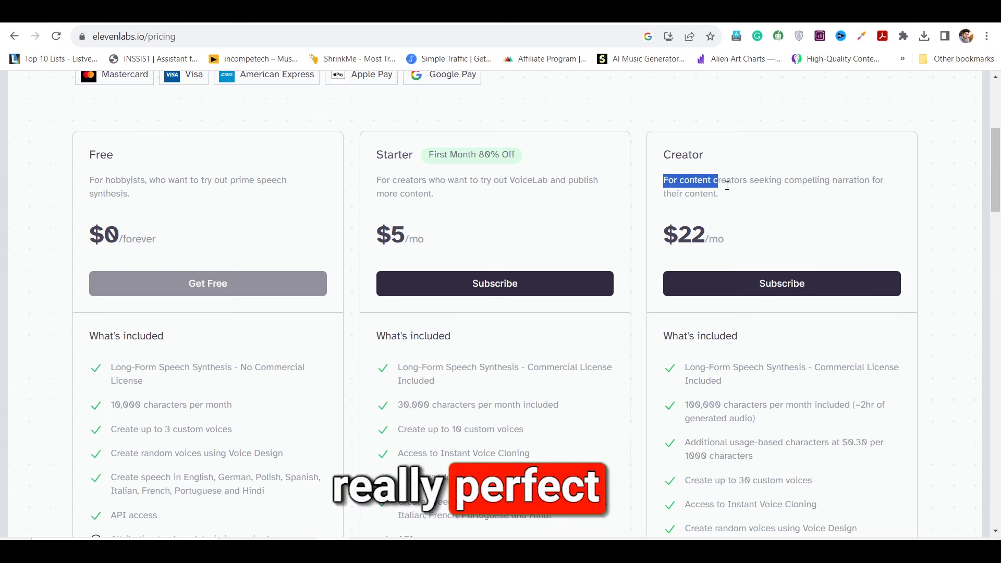
{"action": "left_click_drag", "start_coordinate": [727, 186], "coordinate": [775, 206]}
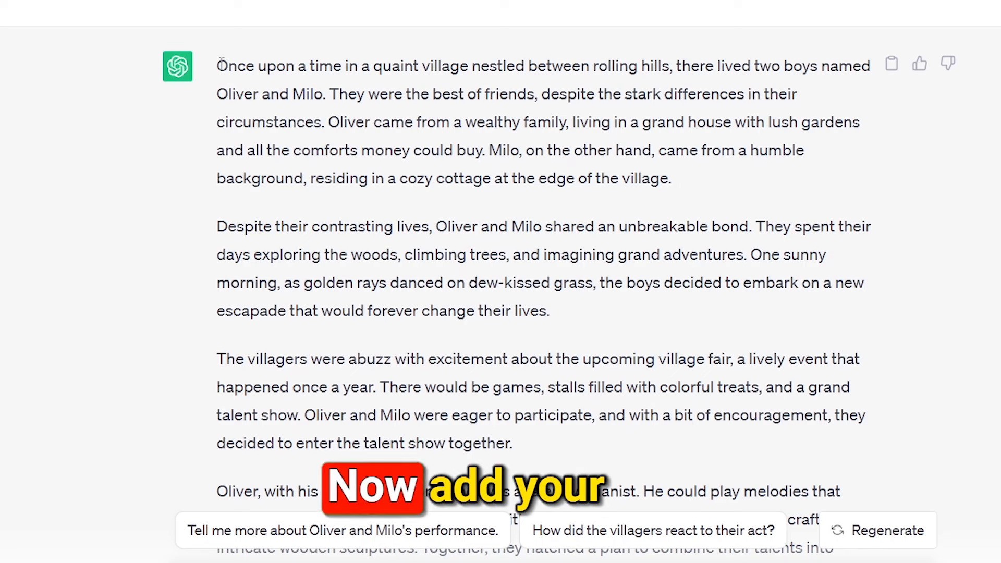
- Copy the Oliver and Milo story from ChatGPT and paste it as the speech synthesis text in ElevenLabs
{"action": "left_click_drag", "start_coordinate": [216, 64], "coordinate": [970, 522]}
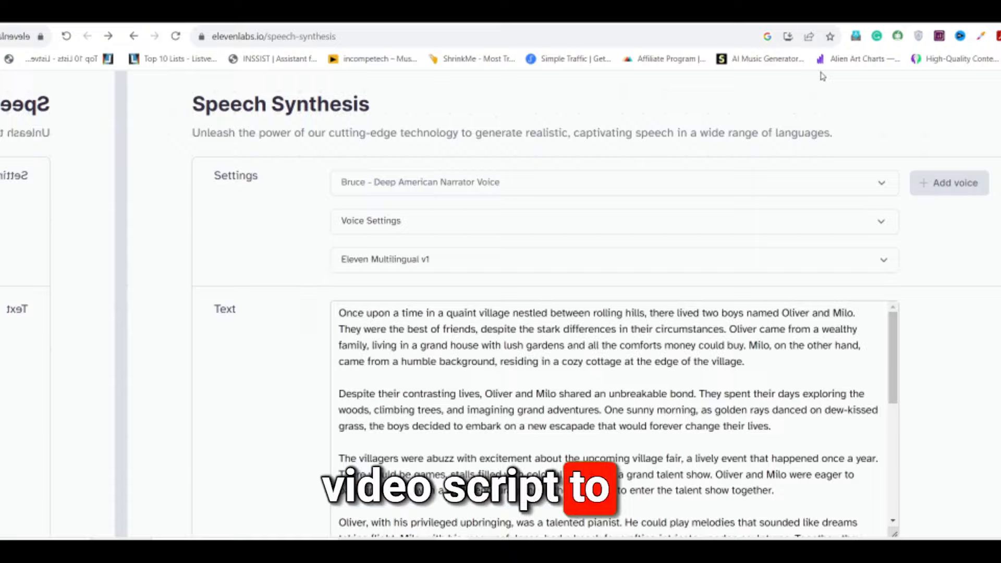
{"action": "scroll", "coordinate": [711, 376], "scroll_direction": "down", "scroll_amount": 1}
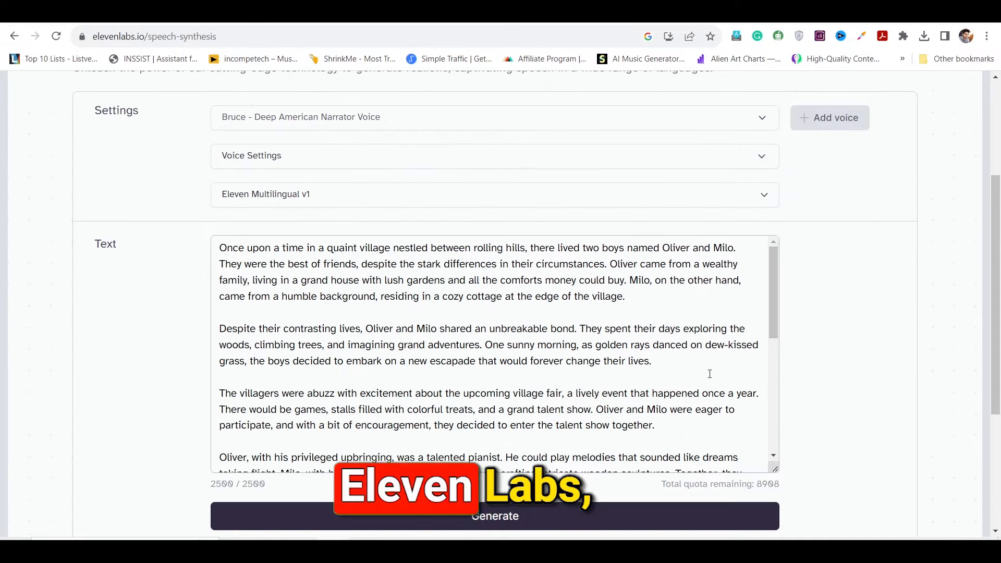
- Preview the Bruce and Wayne narrator voices and generate the speech for the pasted story
{"action": "scroll", "coordinate": [711, 376], "scroll_direction": "up", "scroll_amount": 1}
{"action": "left_click", "coordinate": [626, 187]}
{"action": "left_click", "coordinate": [224, 236]}
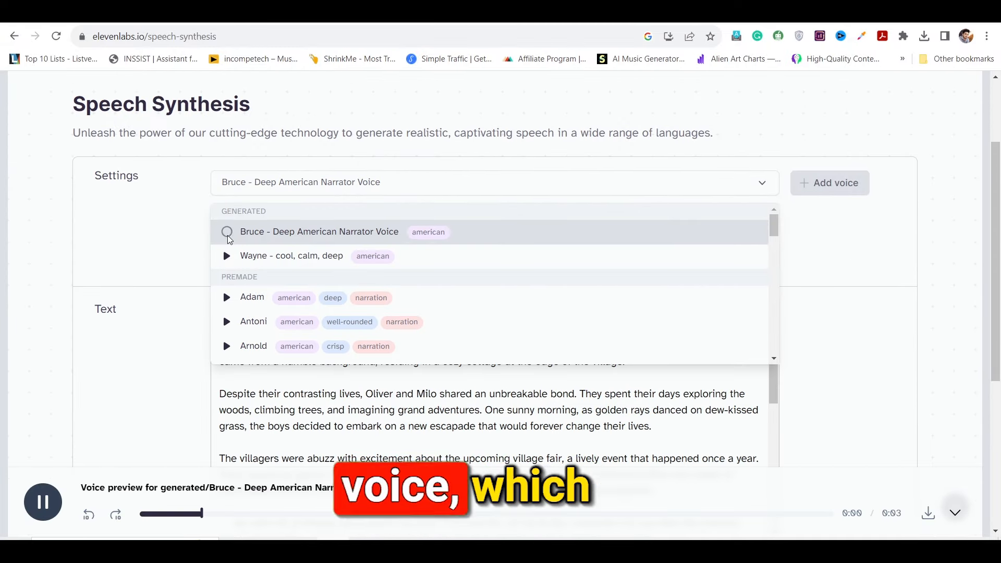
{"action": "left_click", "coordinate": [227, 255]}
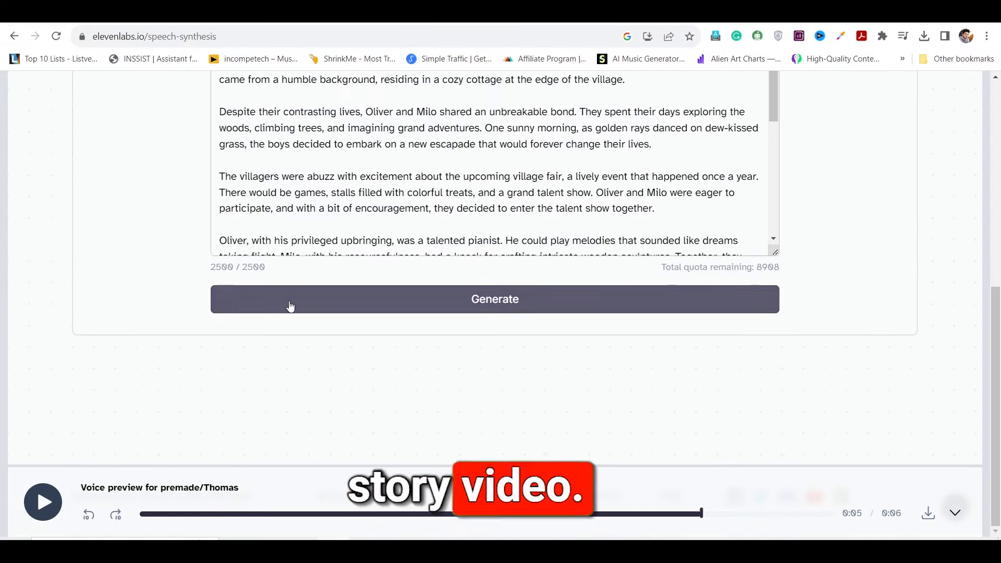
{"action": "left_click", "coordinate": [291, 306]}
{"action": "scroll", "coordinate": [356, 289], "scroll_direction": "up", "scroll_amount": 2}
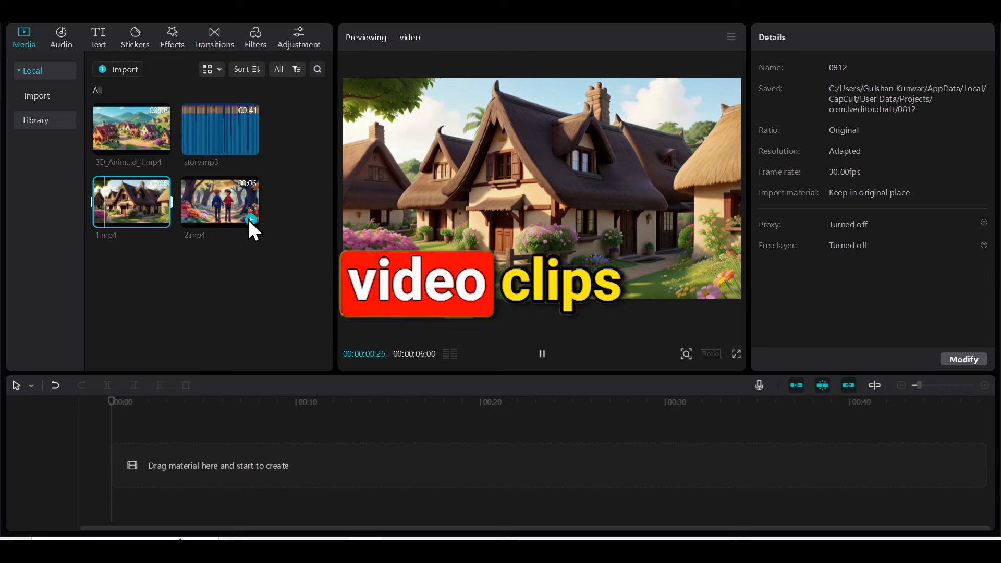
- In CapCut, add 1.mp4, 2.mp4, the 3D Animation village clip and the story.mp3 narration to the timeline
{"action": "left_click", "coordinate": [162, 219]}
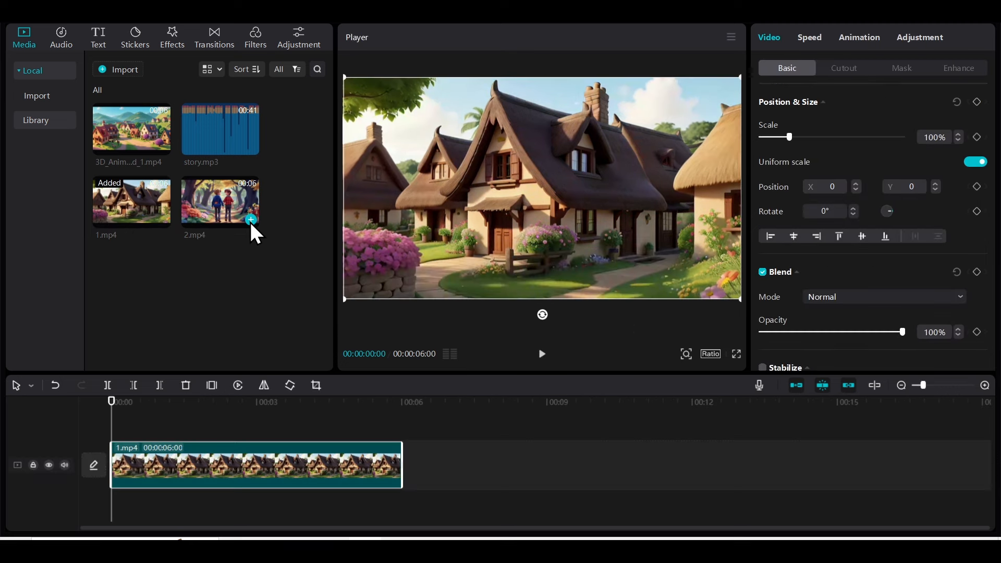
{"action": "left_click", "coordinate": [252, 225]}
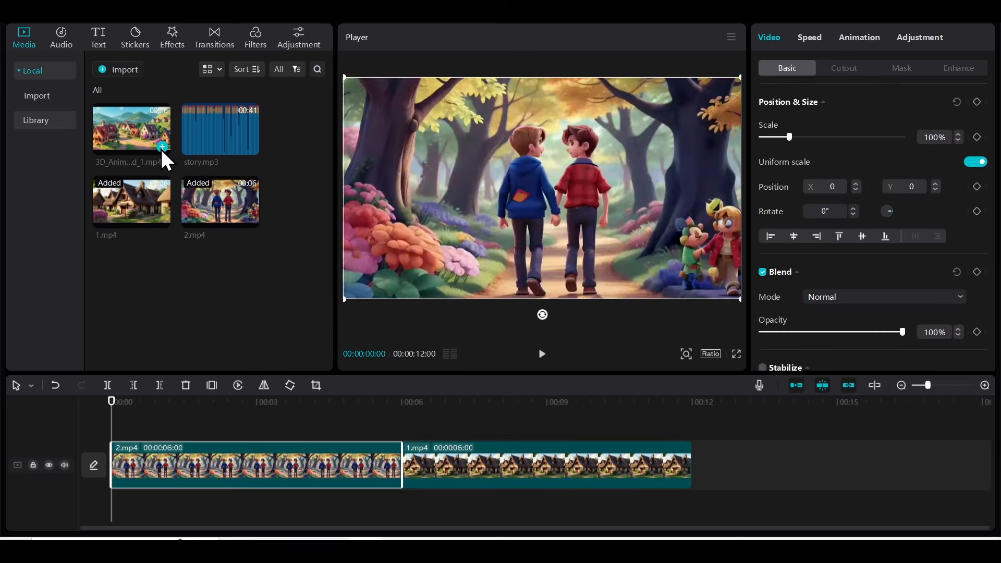
{"action": "left_click", "coordinate": [162, 147]}
{"action": "left_click", "coordinate": [253, 148]}
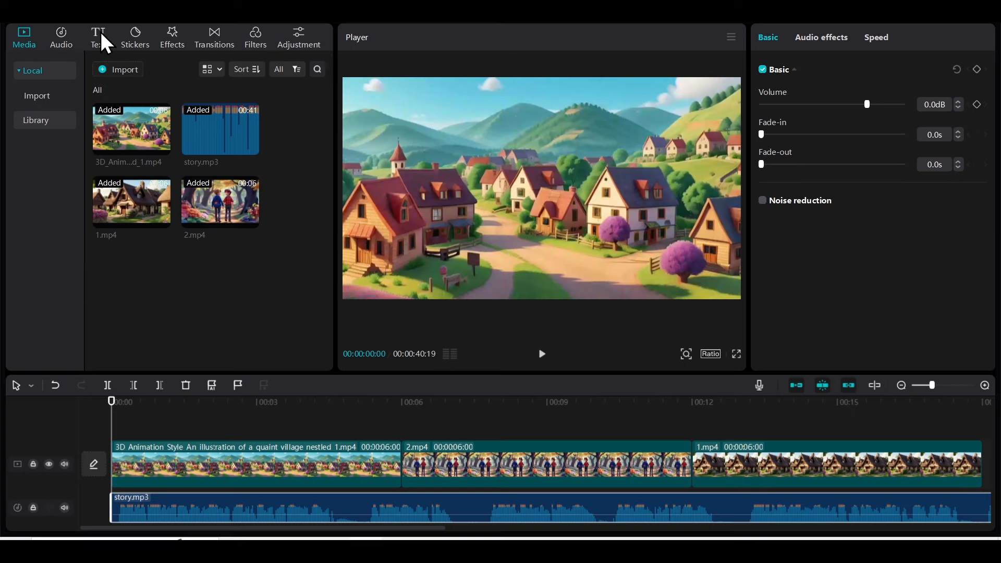
- Create English auto captions from the story narration
{"action": "left_click", "coordinate": [102, 41]}
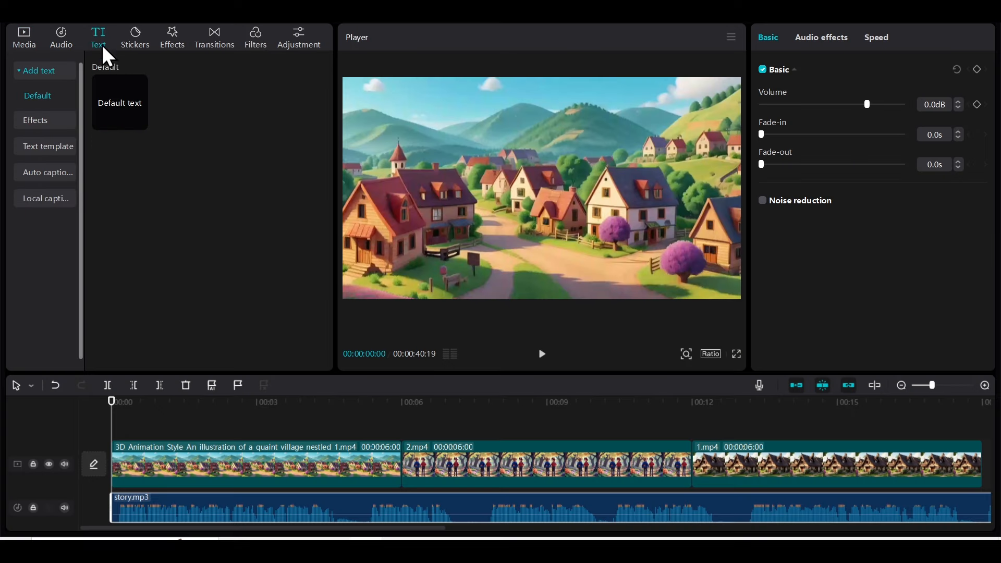
{"action": "left_click", "coordinate": [54, 173]}
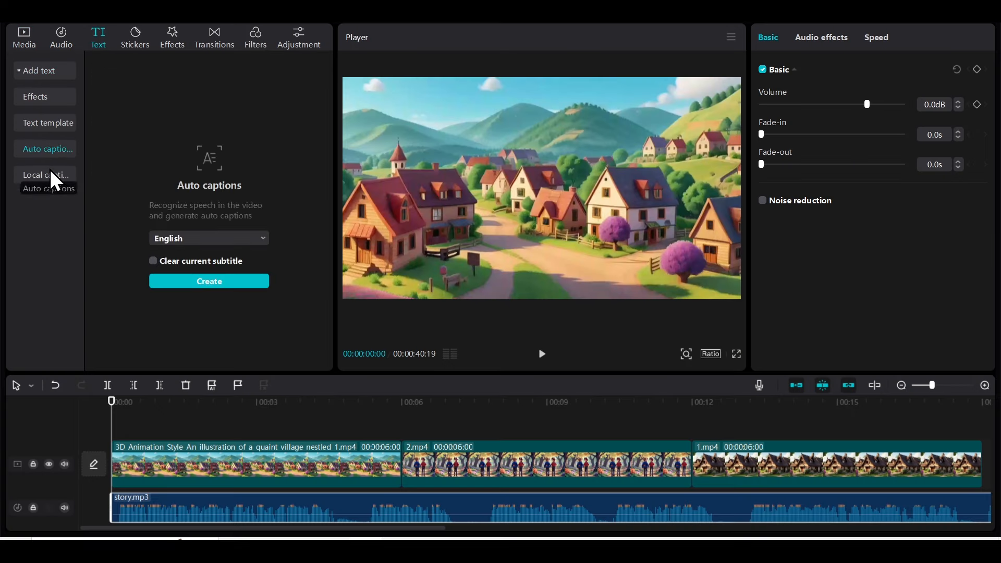
{"action": "left_click", "coordinate": [209, 285]}
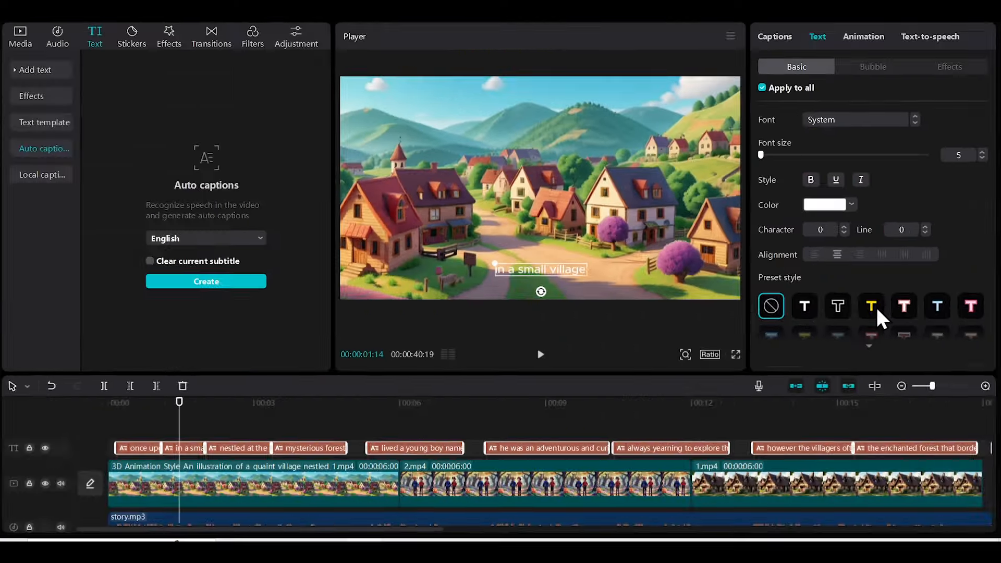
- Apply the white preset style with black outline to all captions and slightly increase their scale
{"action": "scroll", "coordinate": [793, 321], "scroll_direction": "down", "scroll_amount": 5}
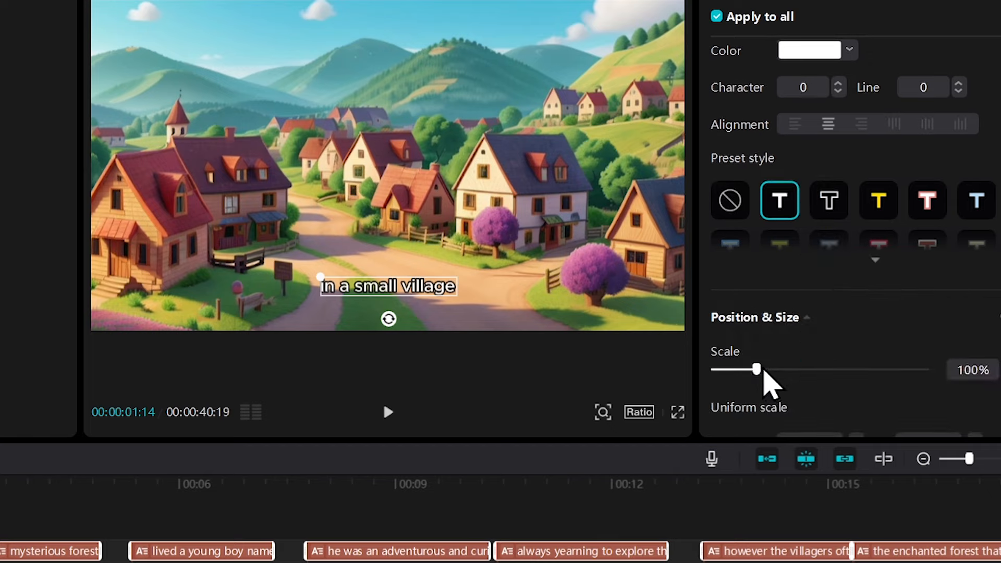
{"action": "left_click_drag", "start_coordinate": [767, 380], "coordinate": [776, 385]}
- Reduce the thickness of the captions' black stroke
{"action": "scroll", "coordinate": [822, 369], "scroll_direction": "down", "scroll_amount": 6}
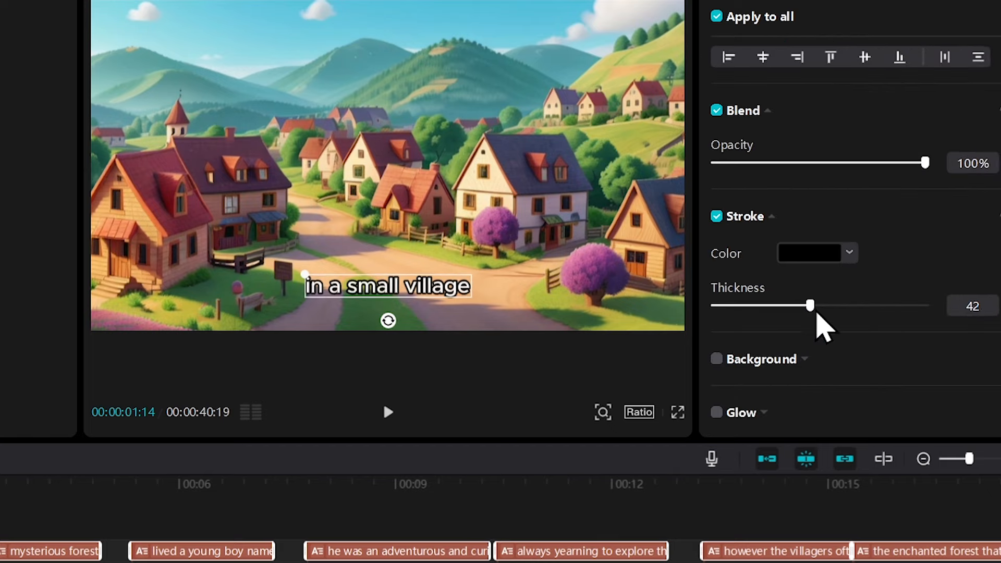
{"action": "mouse_move", "coordinate": [811, 306]}
{"action": "left_mouse_down"}
{"action": "mouse_move", "coordinate": [865, 306]}
{"action": "mouse_move", "coordinate": [778, 308]}
{"action": "left_mouse_up"}
{"action": "scroll", "coordinate": [798, 404], "scroll_direction": "up", "scroll_amount": 6}
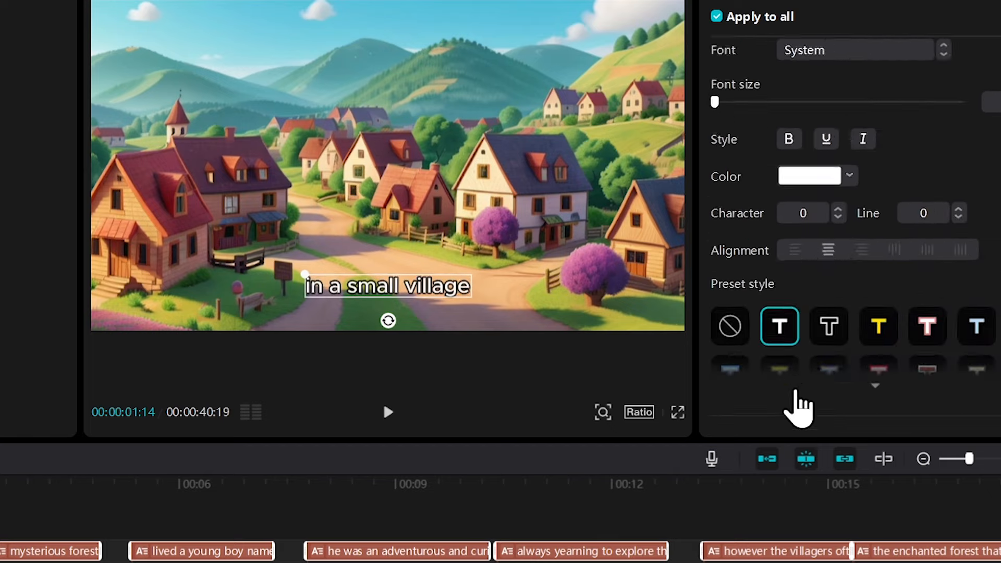
{"action": "scroll", "coordinate": [791, 347], "scroll_direction": "down", "scroll_amount": 3}
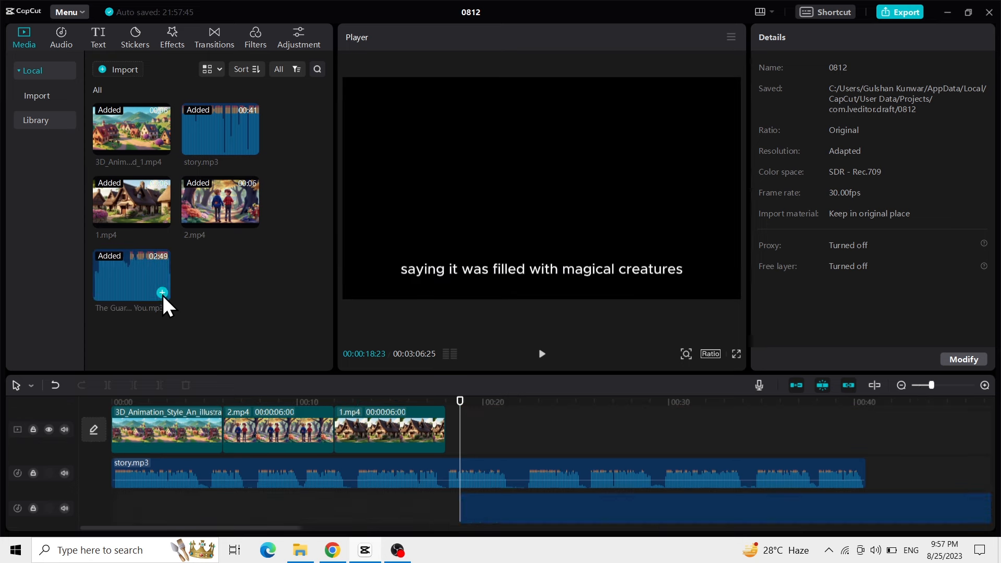
- Place the "The Guardian of The Threshold" music at the start of the timeline and lower its volume to -8.4 dB
{"action": "left_click_drag", "start_coordinate": [161, 301], "coordinate": [216, 521]}
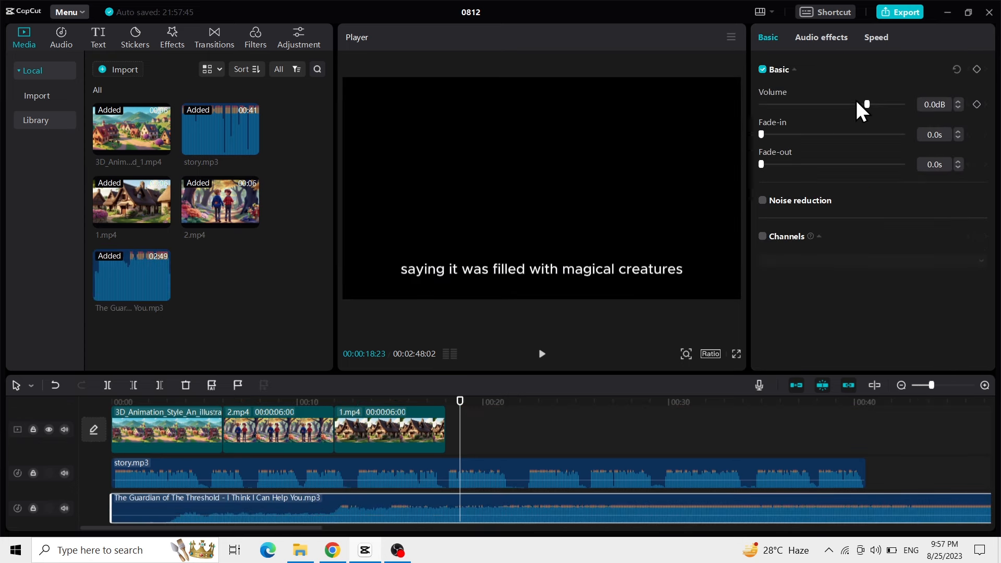
{"action": "left_click_drag", "start_coordinate": [858, 102], "coordinate": [856, 102]}
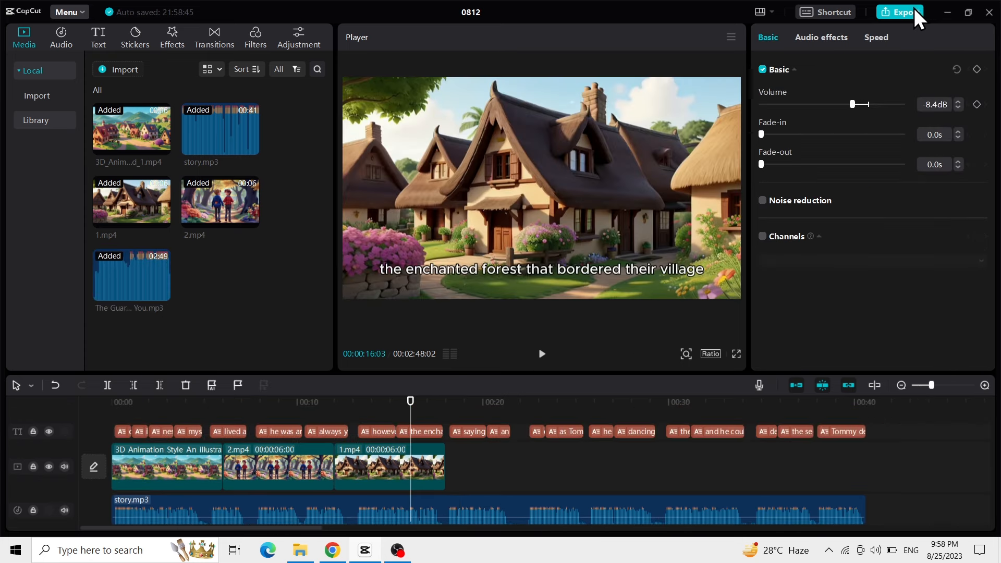
- Export the video as 0812 in 4K, H.264, mp4 at 50fps with the recommended bit rate
{"action": "left_click", "coordinate": [915, 8]}
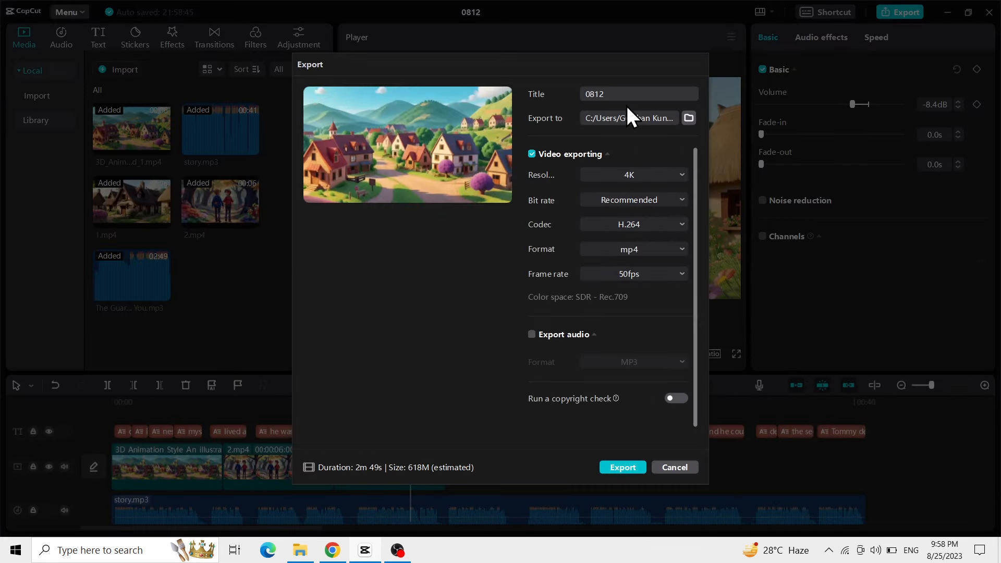
{"action": "left_click", "coordinate": [611, 469]}
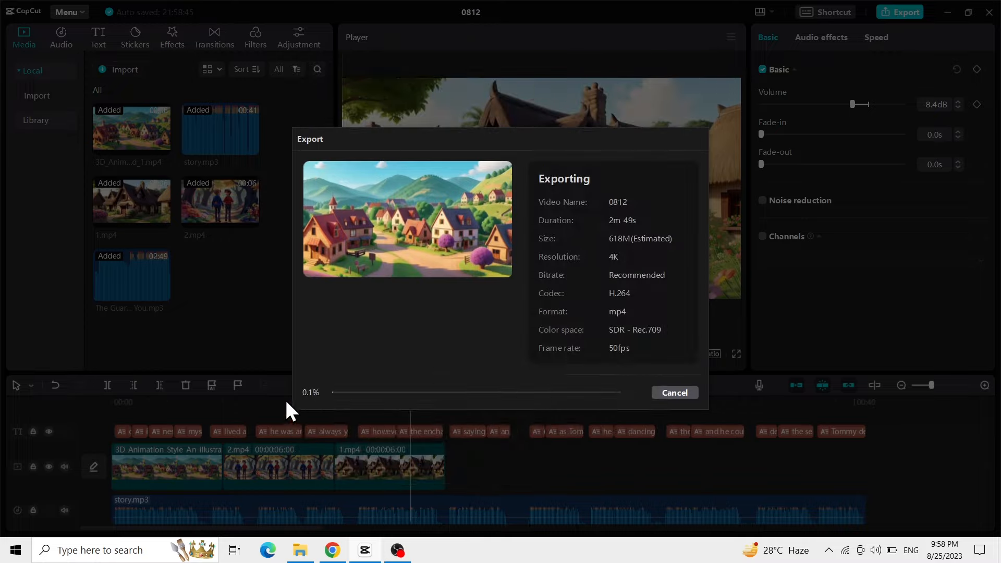